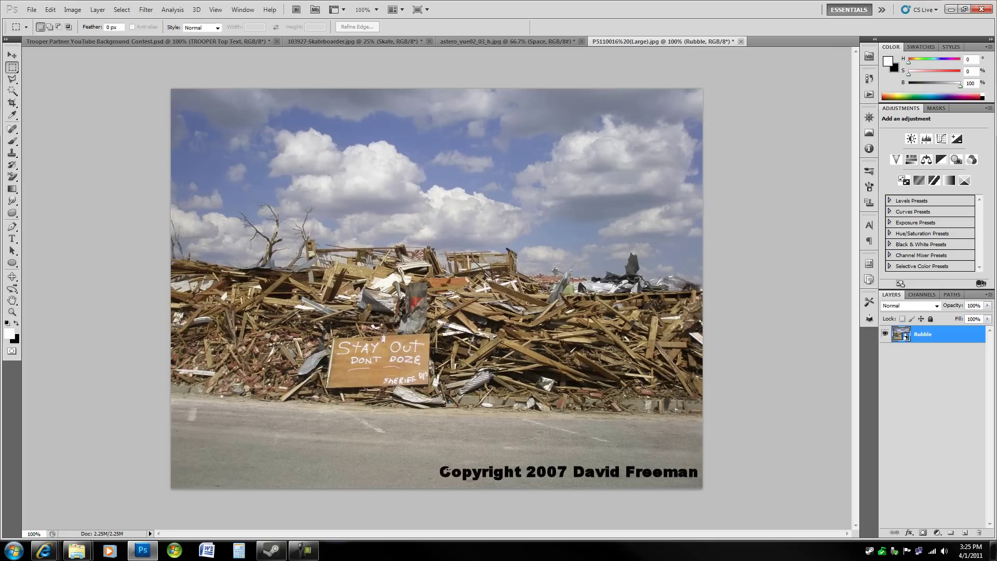
Clear the existing selection around the copyright text.
left_click(724, 496)
left_click(564, 499)
left_click(576, 511)
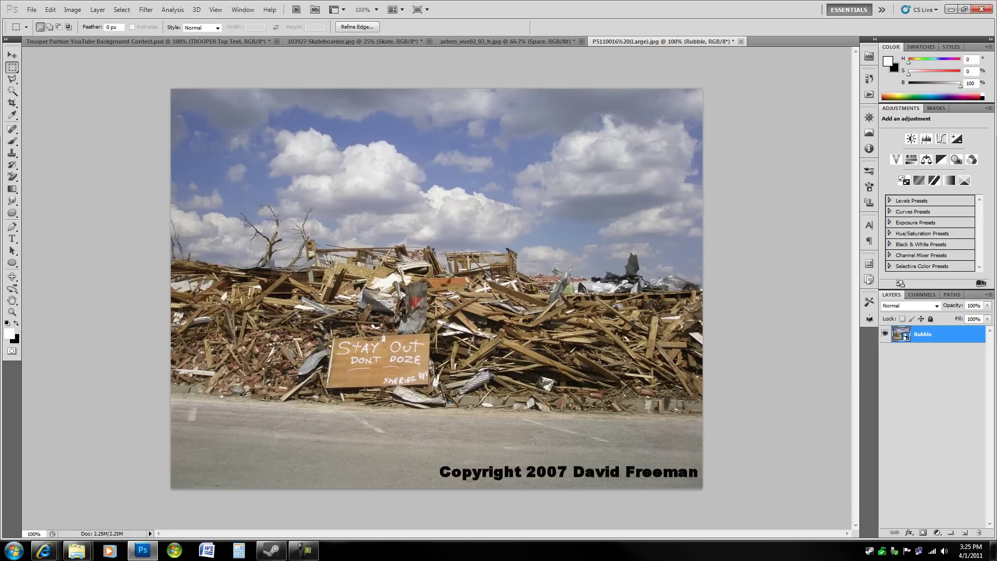
Use the Magic Wand at tolerance 1 to select the grey road patches by colour.
left_click(12, 67)
left_click(87, 70)
left_click(12, 92)
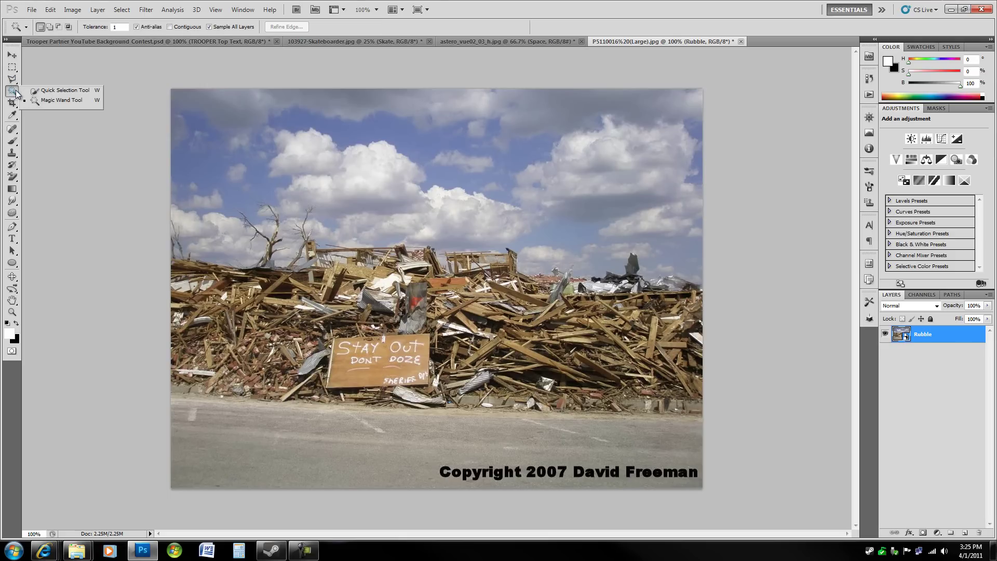
left_click(403, 310)
left_click(614, 451)
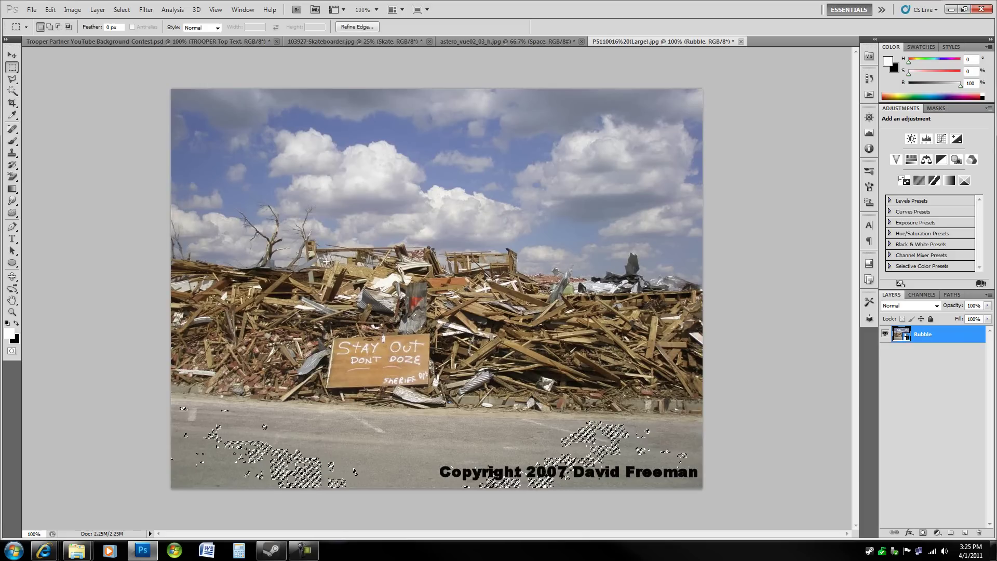
Marquee around the copyright text, then deselect so nothing in the photo is selected.
key("m")
left_click(445, 325)
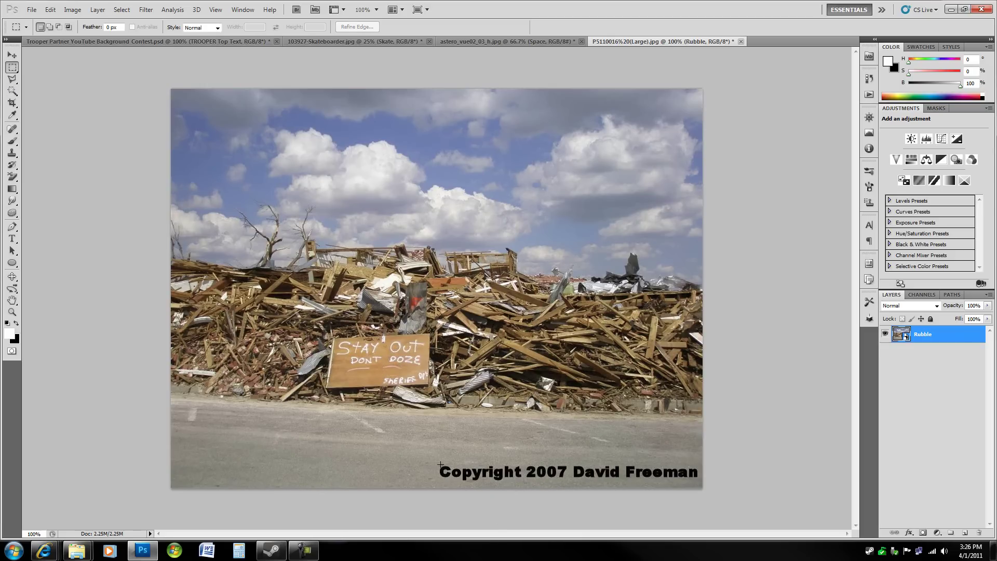
left_click_drag(708, 516, 707, 514)
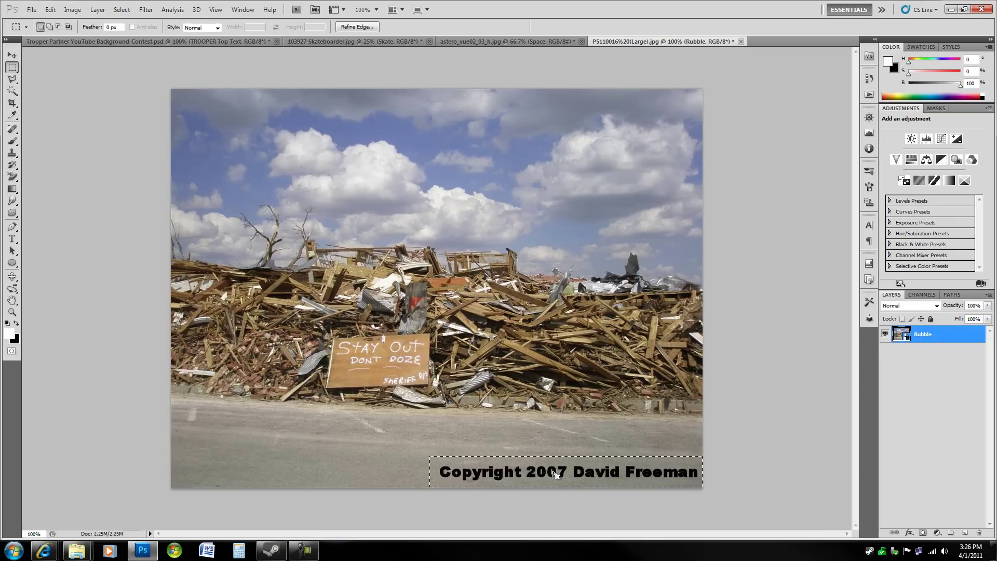
right_click(553, 471)
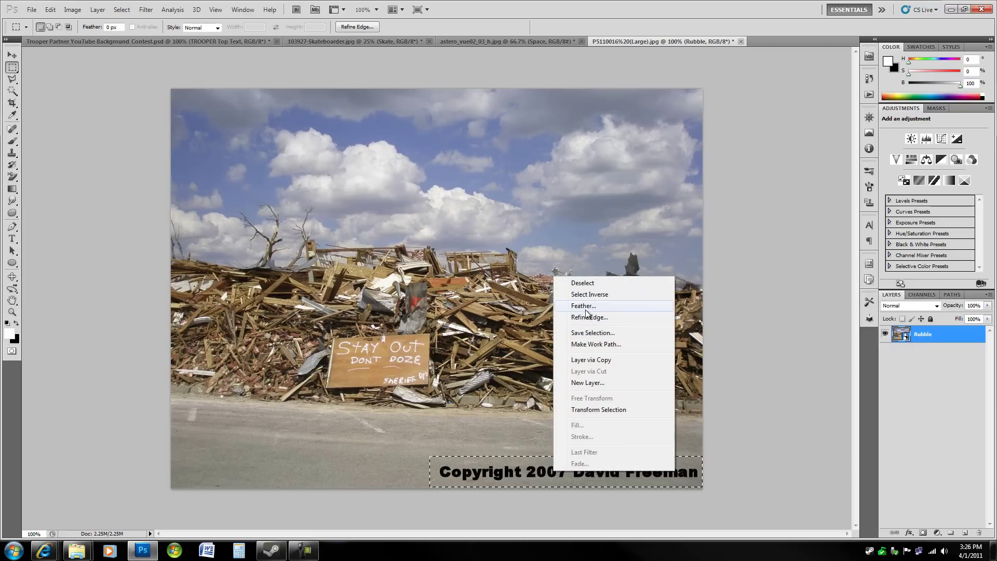
left_click(533, 466)
key("ctrl+d")
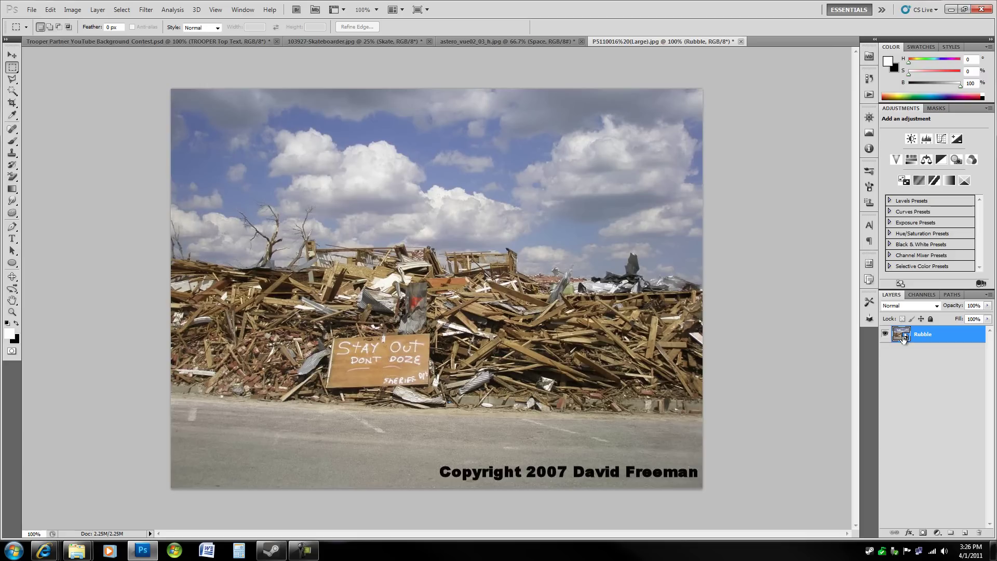
Duplicate the Rubble layer to create a Rubble copy layer above it.
key("ctrl+j")
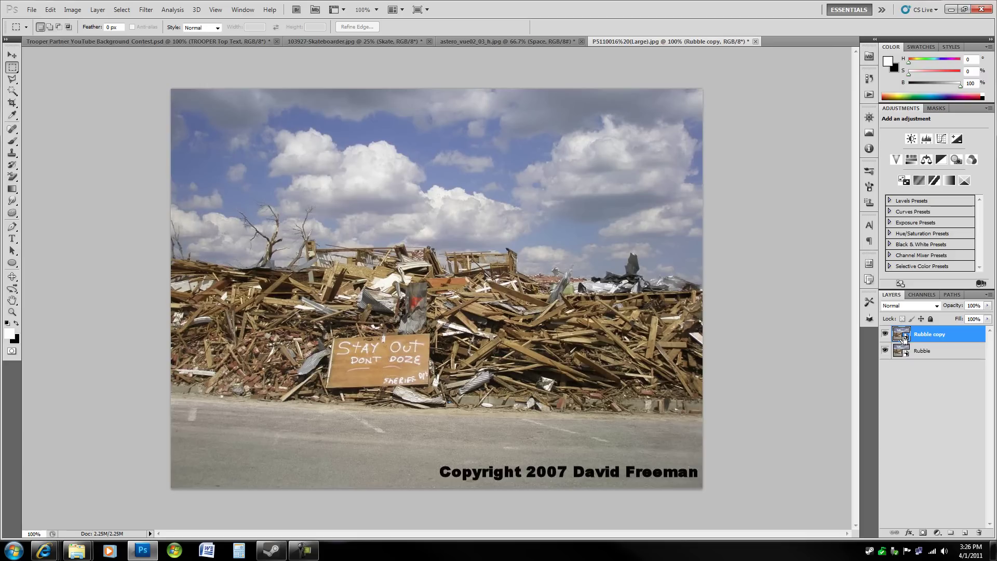
right_click(960, 335)
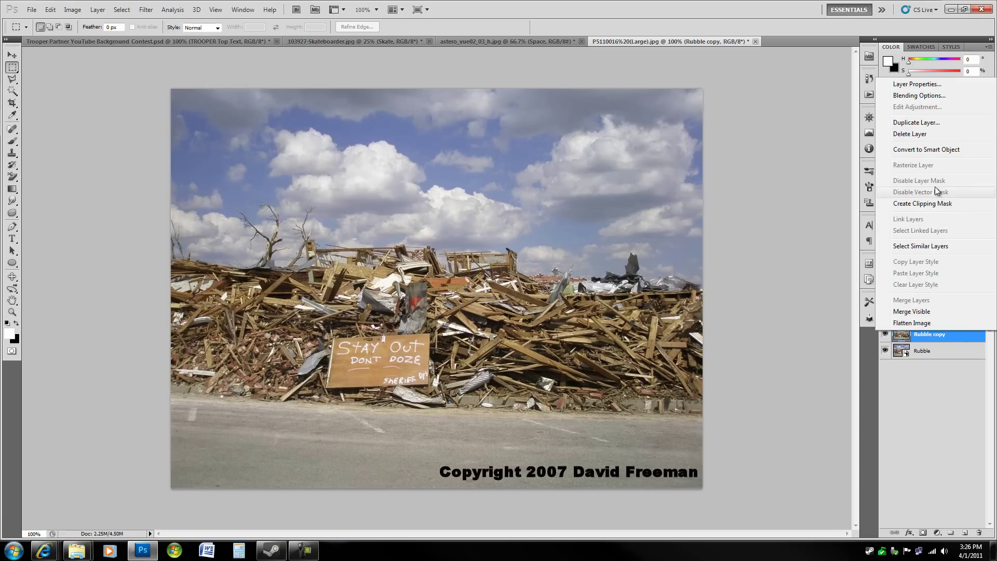
left_click(966, 332)
key("alt")
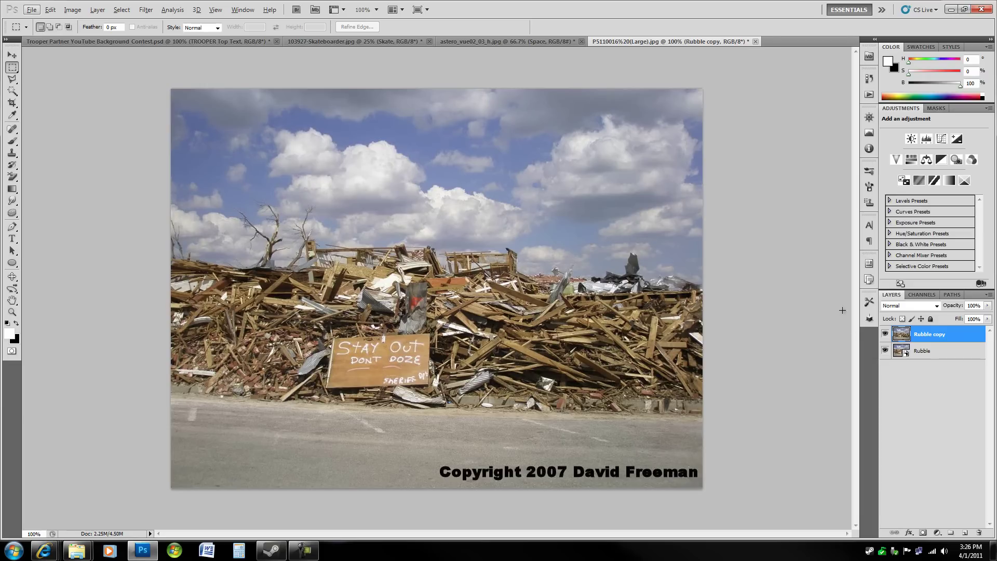
Select a rectangle around the copyright text and feather it by 75 pixels.
left_click_drag(435, 454, 452, 464)
mouse_move(685, 506)
left_mouse_down()
mouse_move(717, 506)
mouse_move(696, 501)
left_mouse_up()
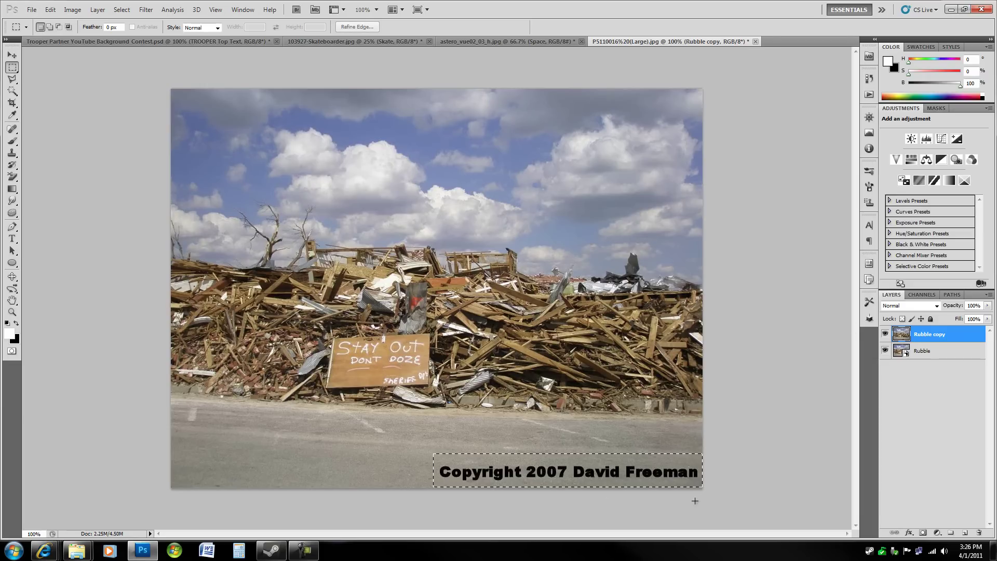
right_click(645, 474)
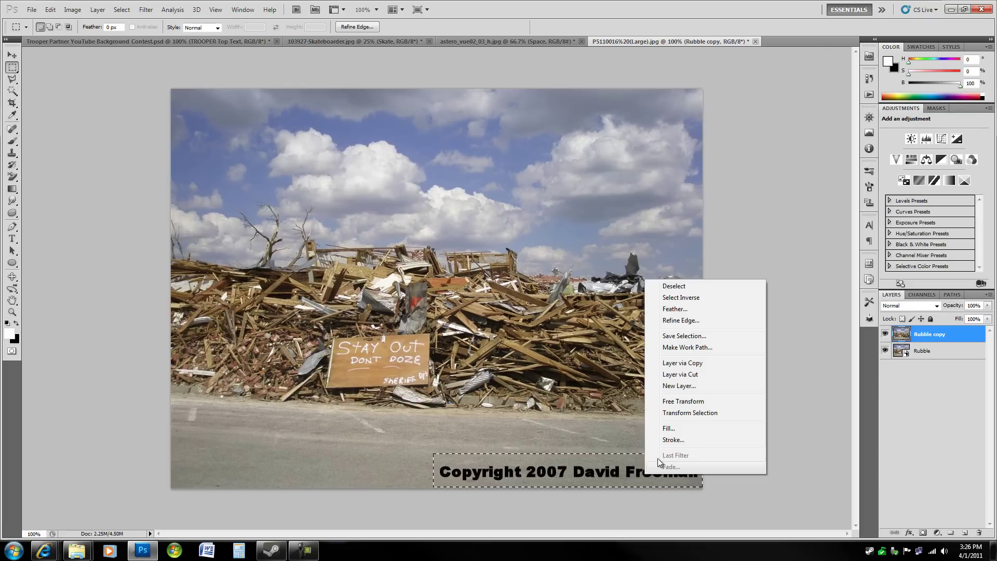
left_click(675, 429)
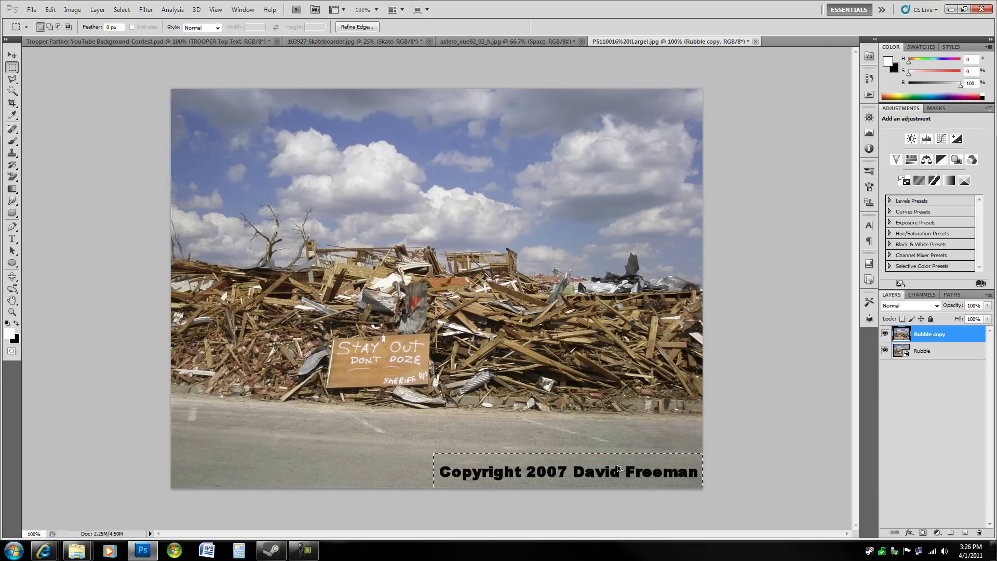
key("shift+F6")
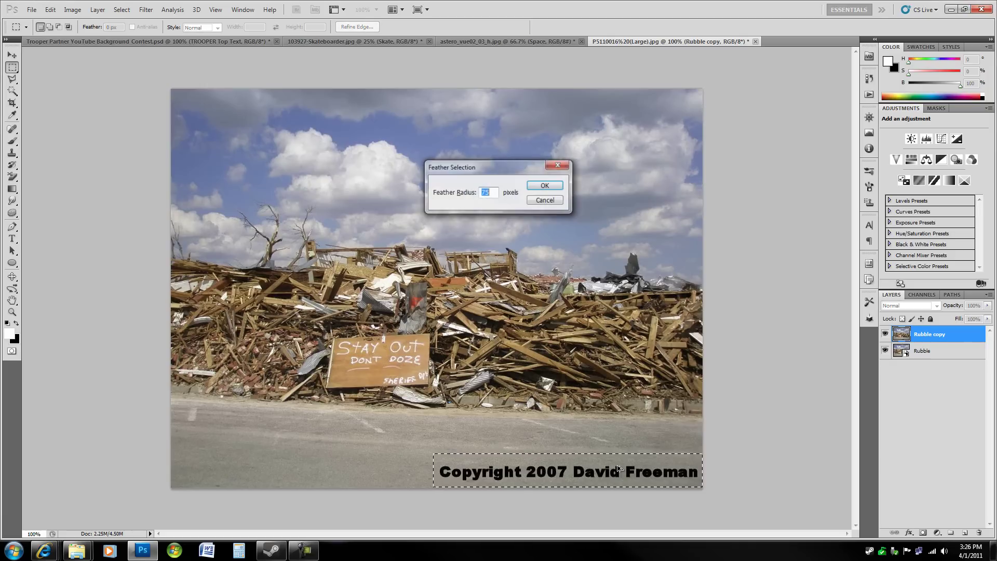
key("Return")
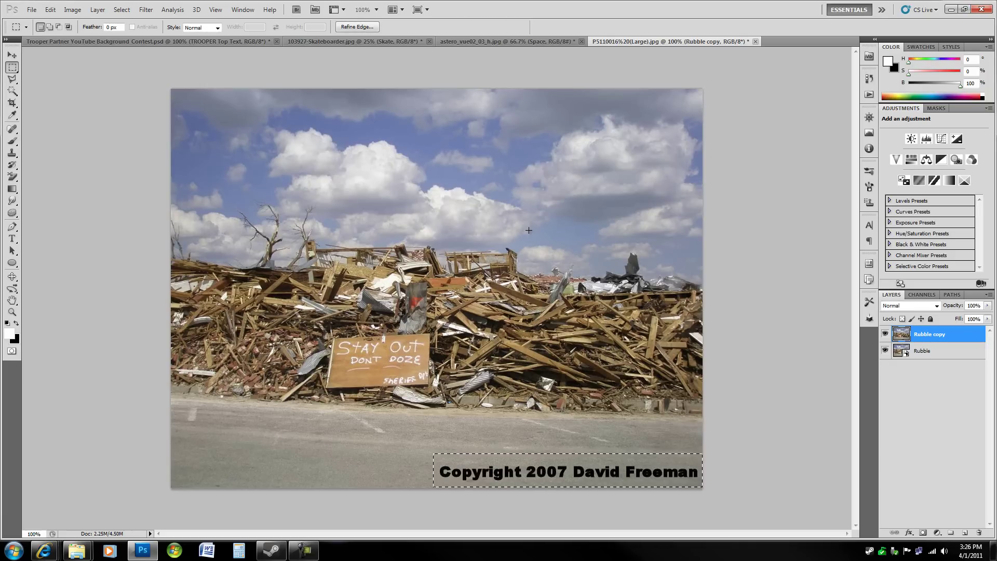
Fill the feathered selection using Content-Aware to erase the copyright text.
key("shift+F5")
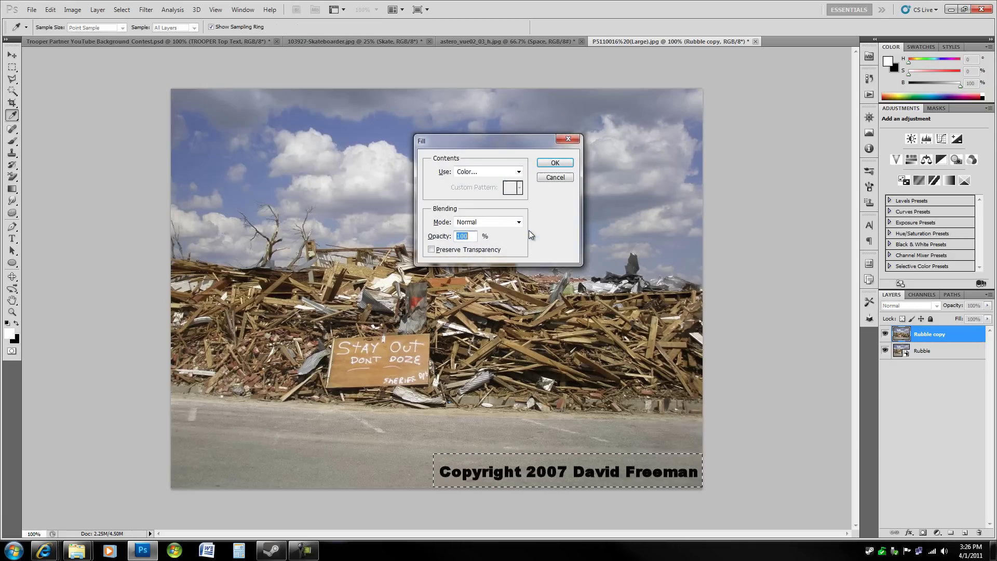
left_click(494, 171)
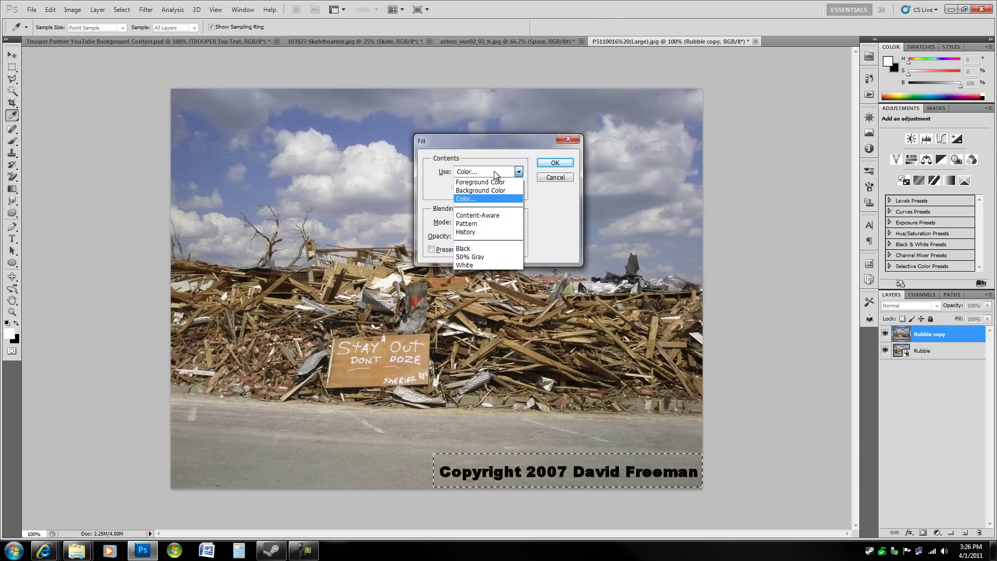
left_click(496, 214)
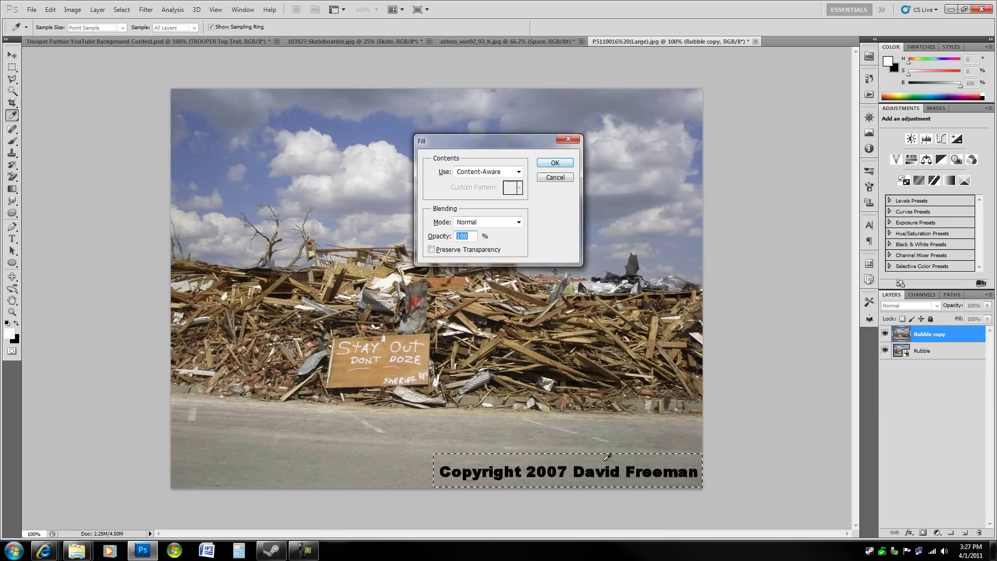
left_click(555, 163)
Undo the Content-Aware fill and clear the selection, bringing the copyright text back.
key("m")
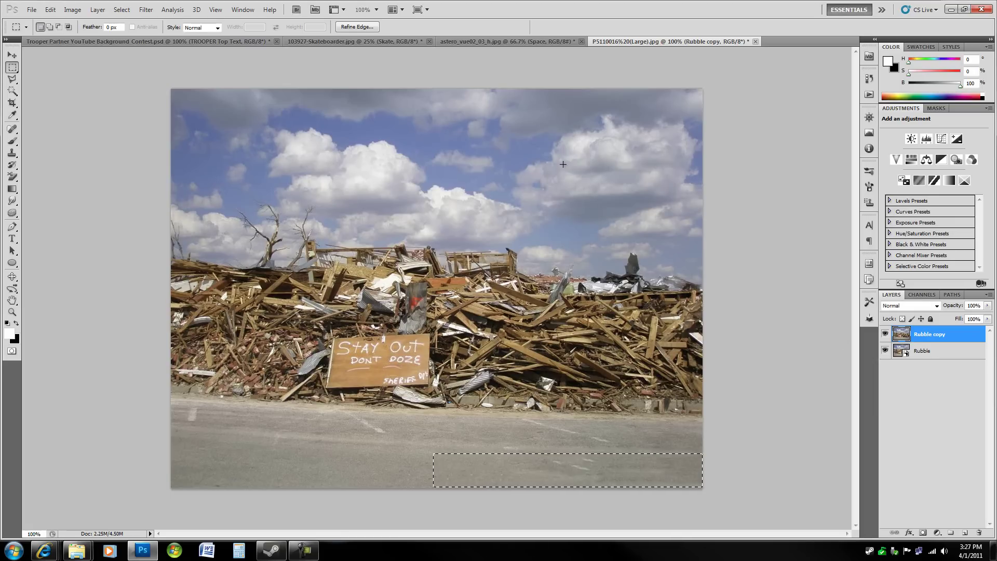
key("ctrl+d")
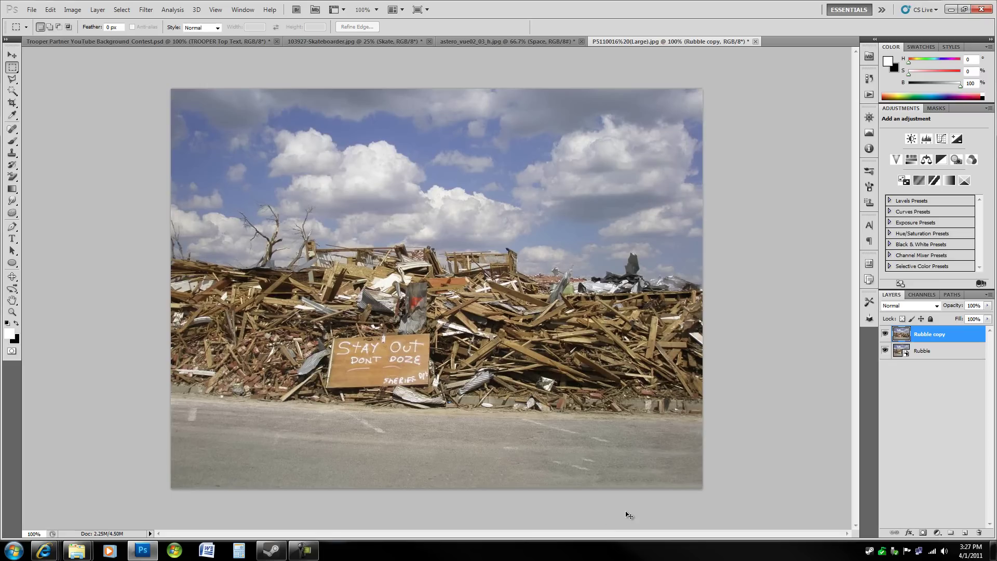
key("ctrl+alt+z")
key("ctrl+alt+z")
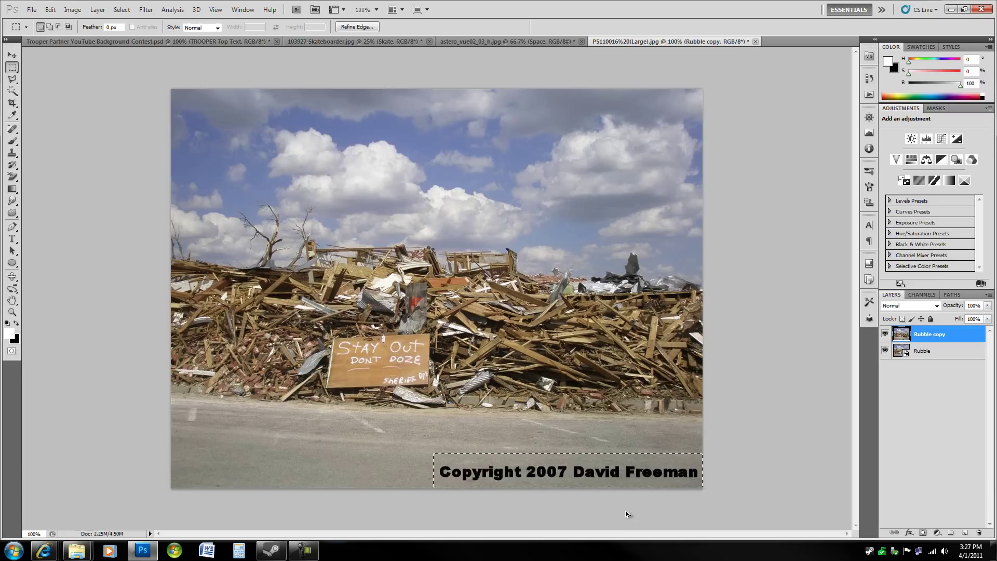
key("ctrl+d")
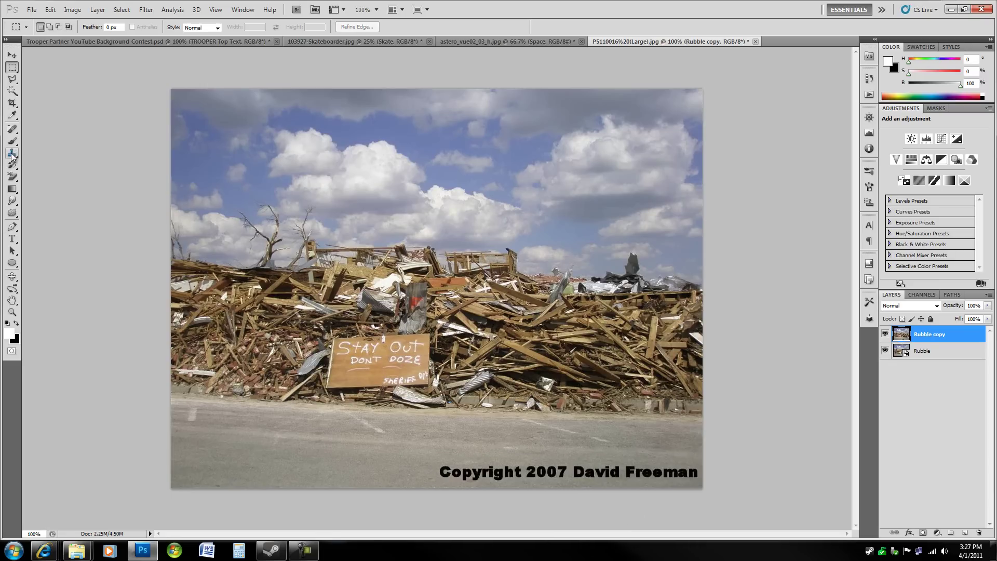
Paint over the copyright text with the Spot Healing Brush at size 200.
left_click(11, 130)
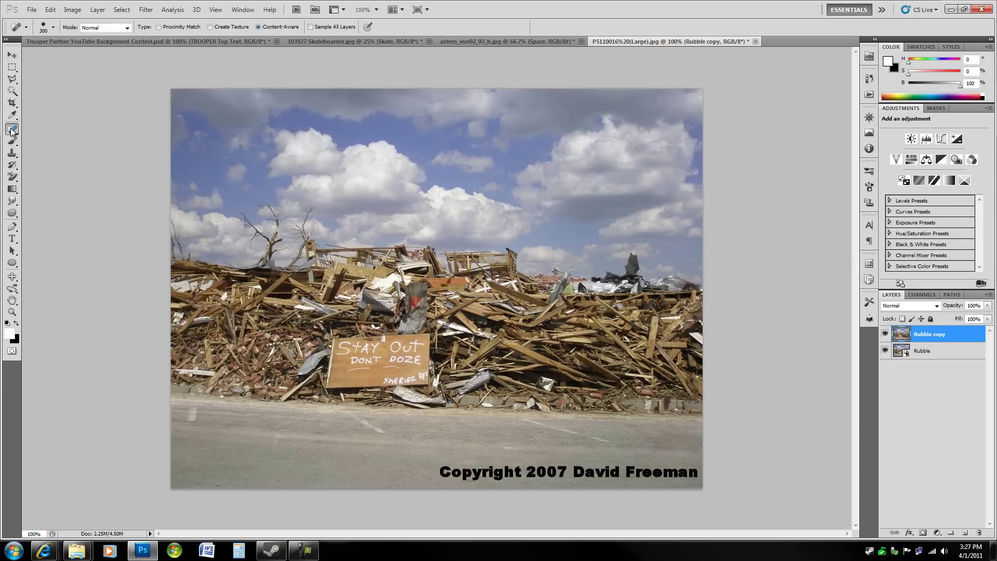
left_click(47, 132)
key("bracketleft")
key("bracketleft")
key("bracketleft")
key("bracketleft")
key("bracketleft")
left_click_drag(445, 470, 696, 475)
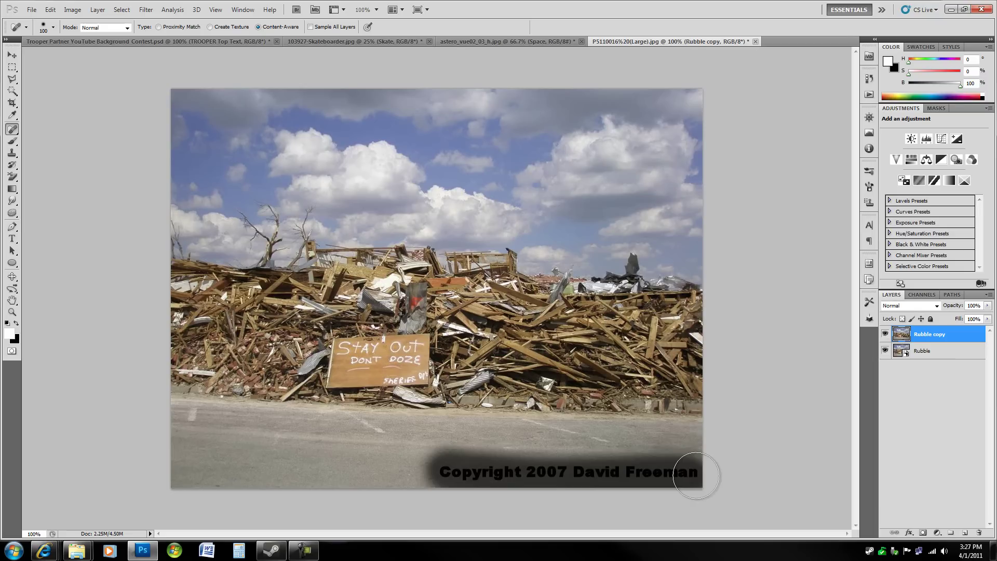
left_click_drag(696, 476, 702, 475)
mouse_move(702, 475)
left_mouse_down()
mouse_move(618, 449)
mouse_move(673, 474)
left_mouse_up()
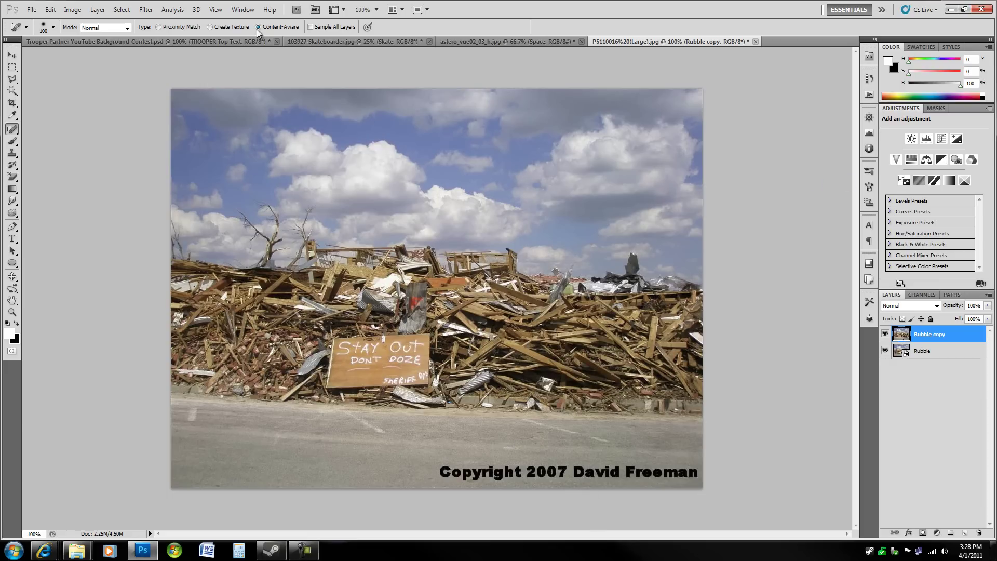
Set healing type to Content-Aware, repaint the remaining text, then switch to the asteroid image.
left_click(159, 27)
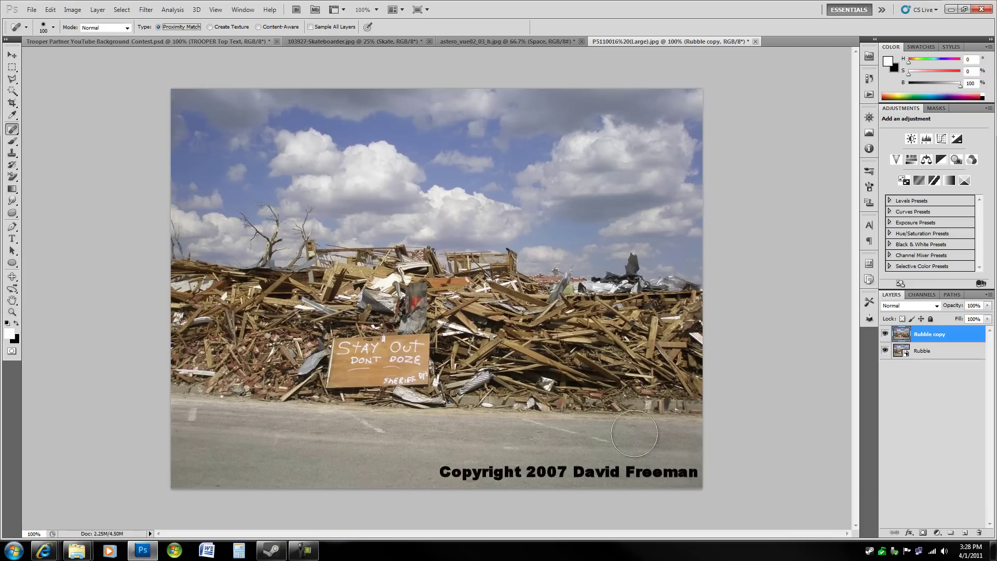
left_click(259, 27)
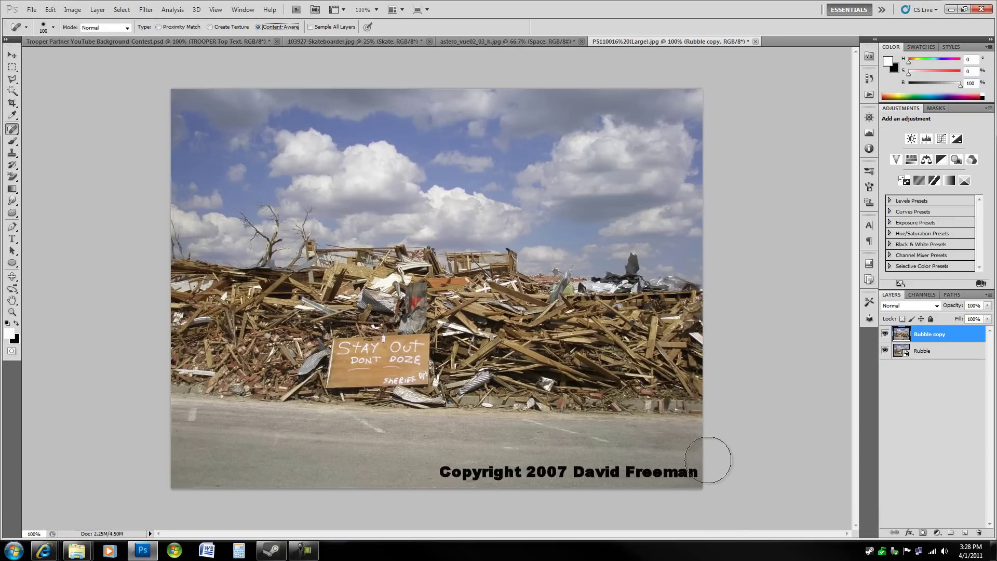
left_click_drag(694, 473, 482, 469)
left_click_drag(440, 470, 432, 472)
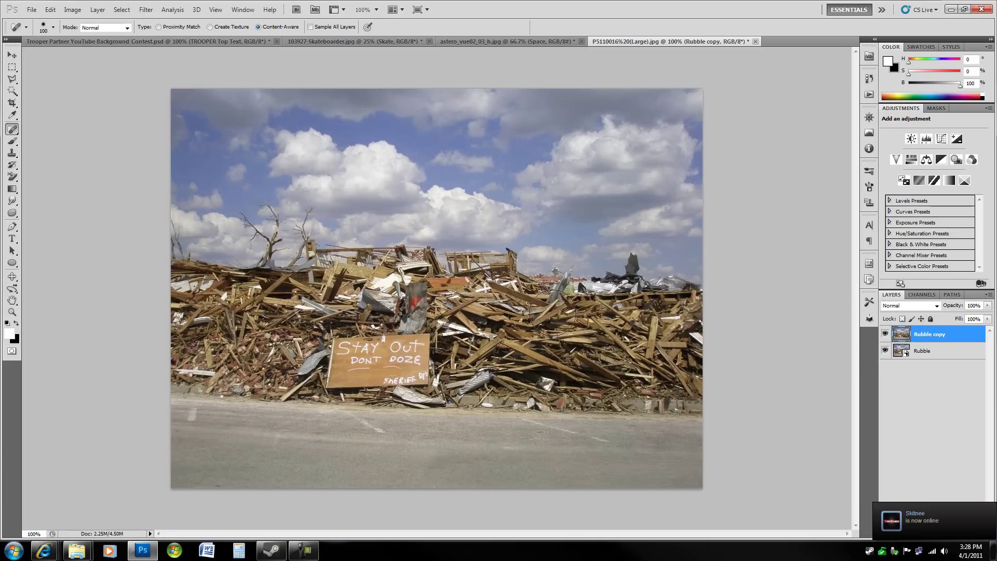
key("m")
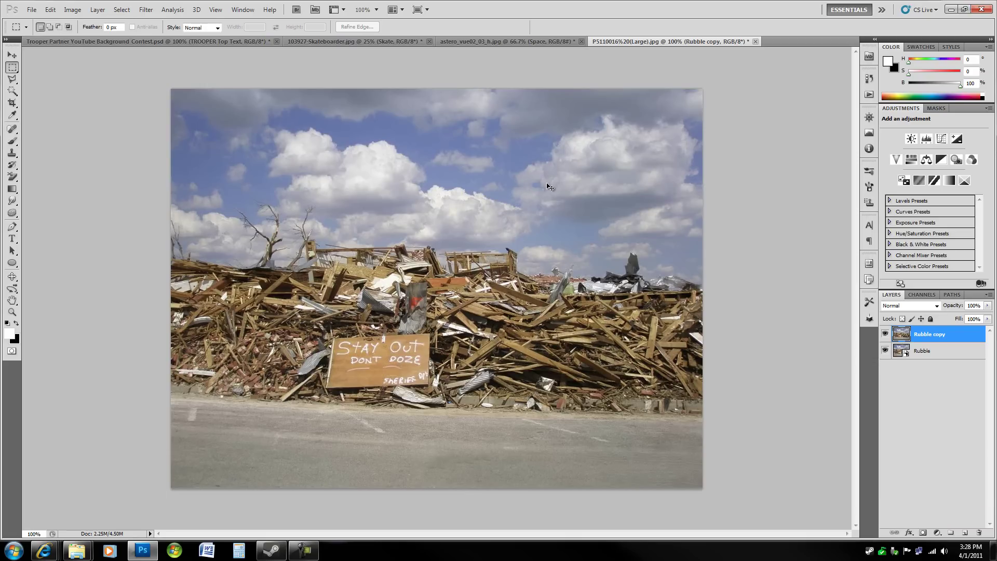
key("ctrl+shift+Tab")
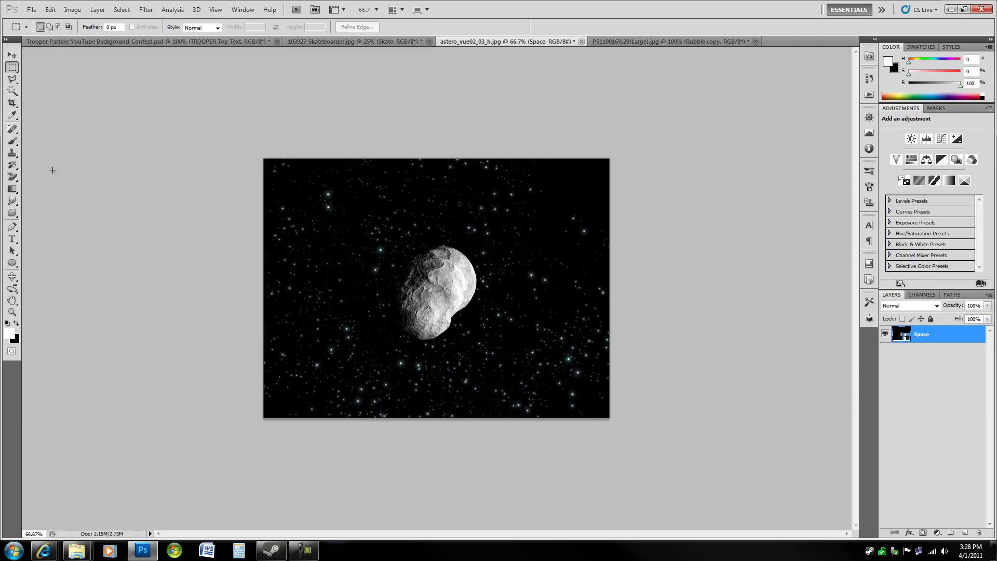
Duplicate the Space layer, then try and undo an enlarged spot-healing stroke over the asteroid.
key("j")
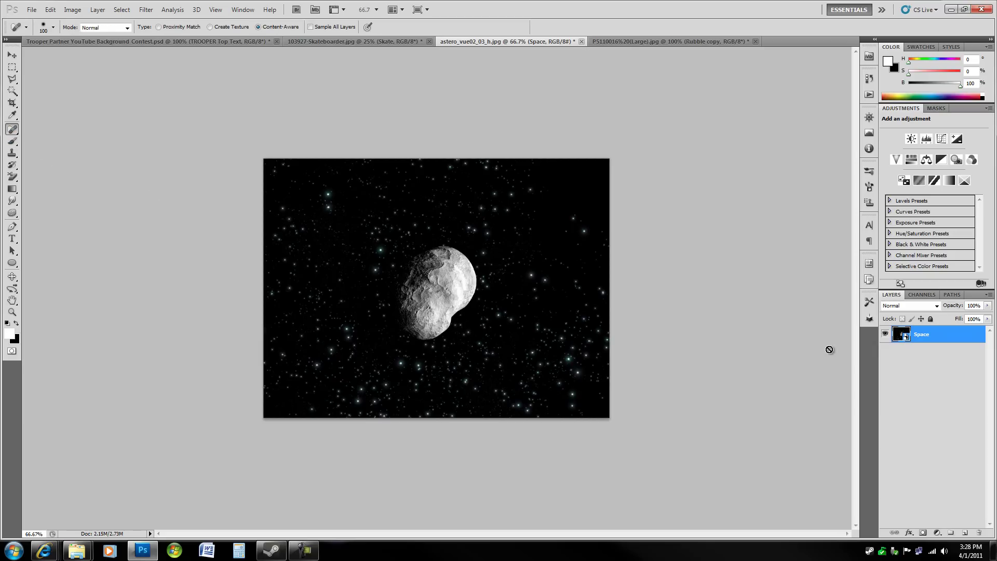
key("ctrl+j")
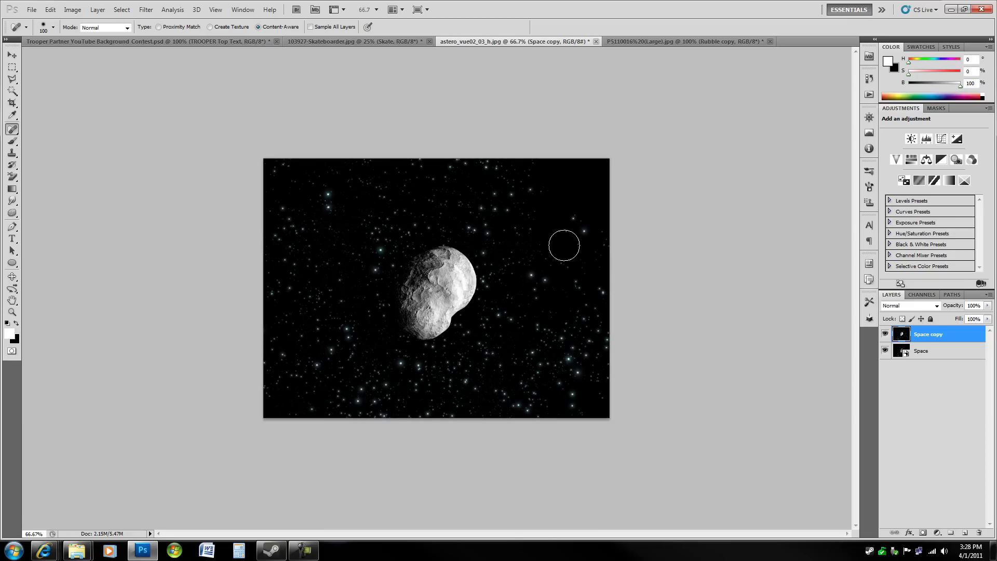
key("bracketright")
key("bracketright")
key("bracketright")
right_click(470, 277)
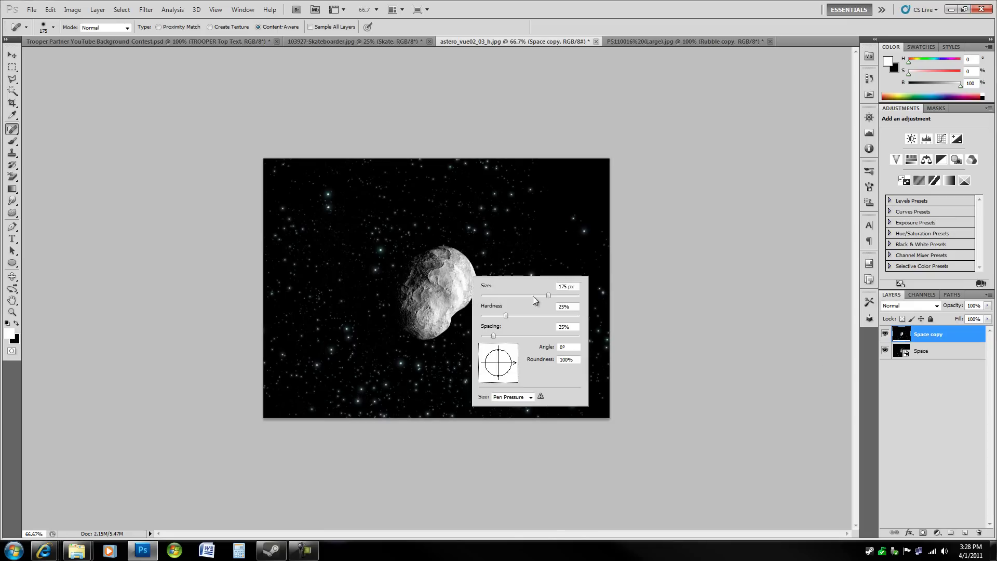
key("Return")
mouse_move(507, 307)
left_mouse_down()
mouse_move(458, 274)
mouse_move(464, 285)
mouse_move(461, 253)
mouse_move(419, 255)
mouse_move(404, 281)
mouse_move(411, 318)
mouse_move(451, 321)
mouse_move(461, 294)
mouse_move(448, 297)
mouse_move(444, 279)
mouse_move(429, 292)
left_mouse_up()
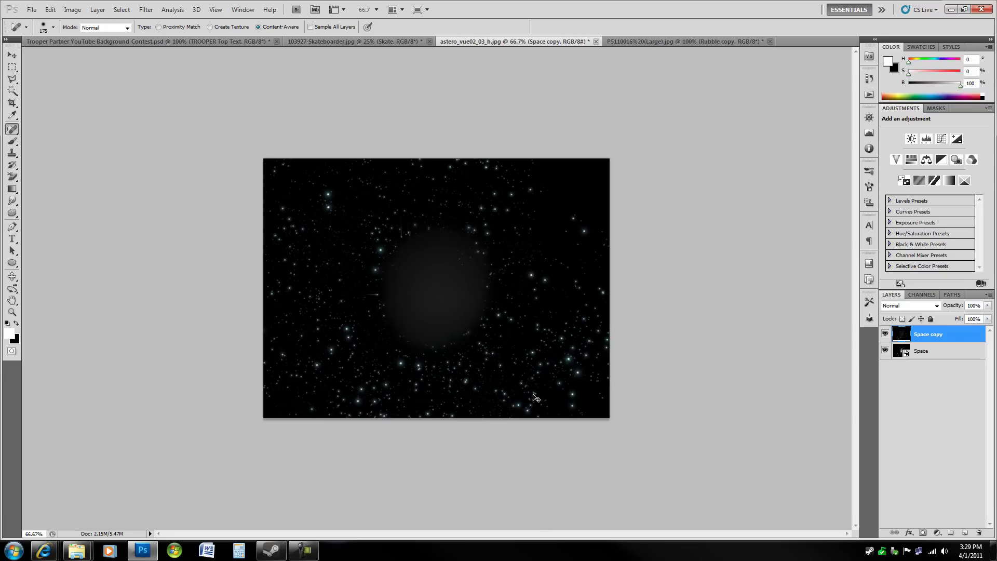
key("ctrl+z")
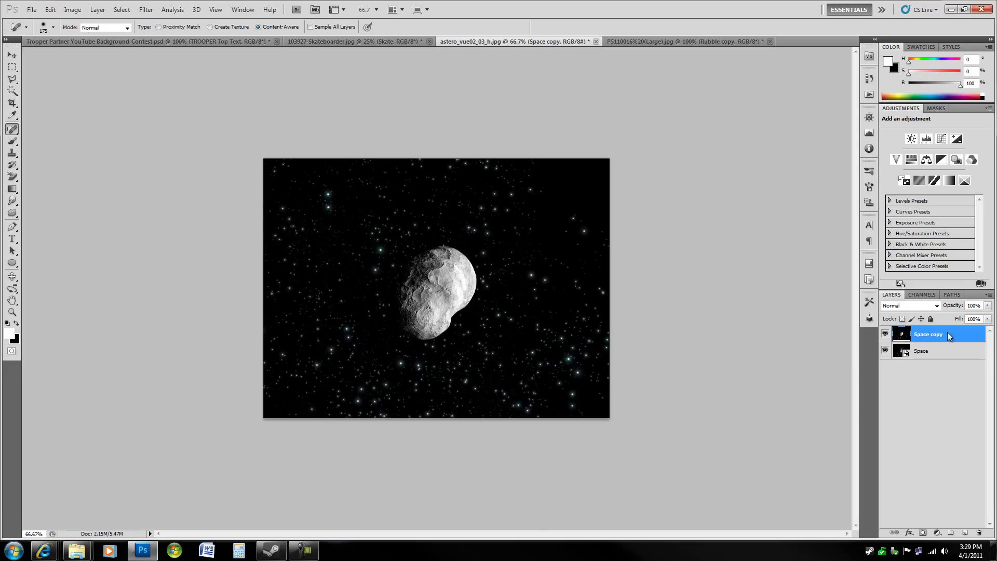
Heal the asteroid with the Healing Brush at size 600, sampling clean star field.
left_click_drag(14, 132, 57, 141)
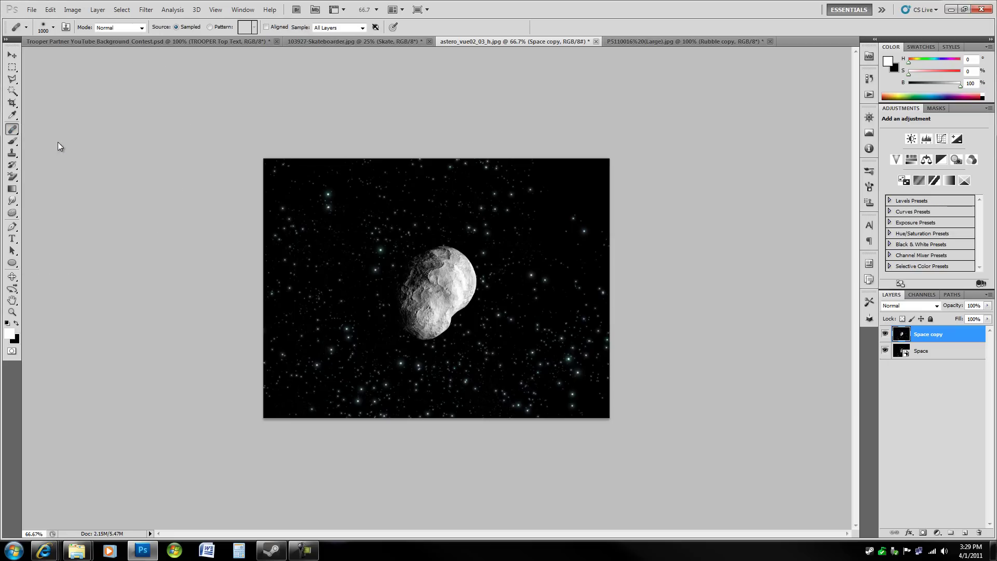
key("bracketleft")
key("bracketleft")
key("bracketleft")
key("bracketleft")
key("bracketleft")
key("bracketleft")
key("bracketleft")
key("bracketleft")
left_click(570, 360, "alt")
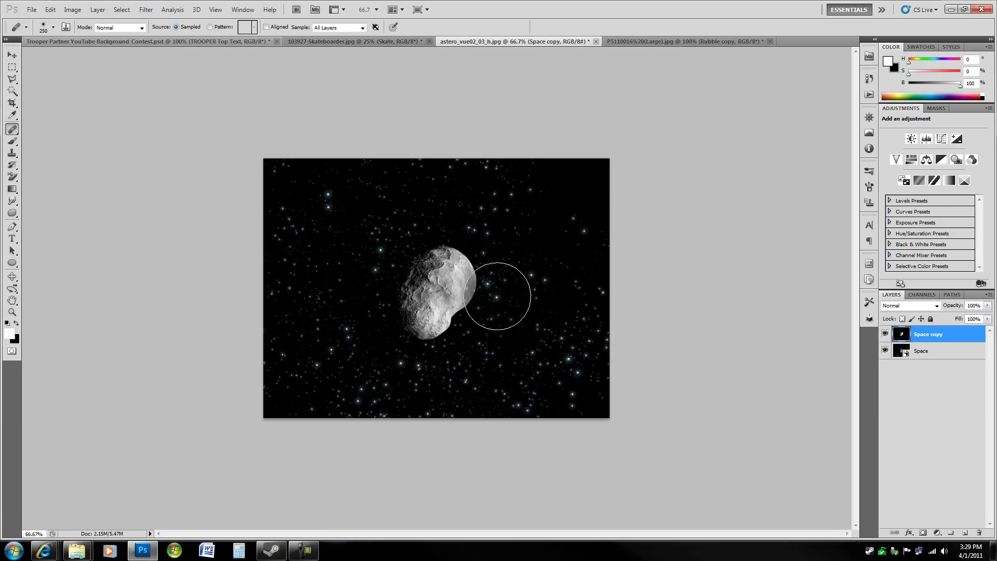
mouse_move(489, 216)
left_mouse_down()
mouse_move(455, 228)
mouse_move(459, 267)
mouse_move(443, 283)
mouse_move(448, 255)
mouse_move(466, 270)
mouse_move(437, 258)
mouse_move(421, 276)
mouse_move(417, 320)
mouse_move(433, 326)
mouse_move(462, 297)
mouse_move(438, 341)
left_mouse_up()
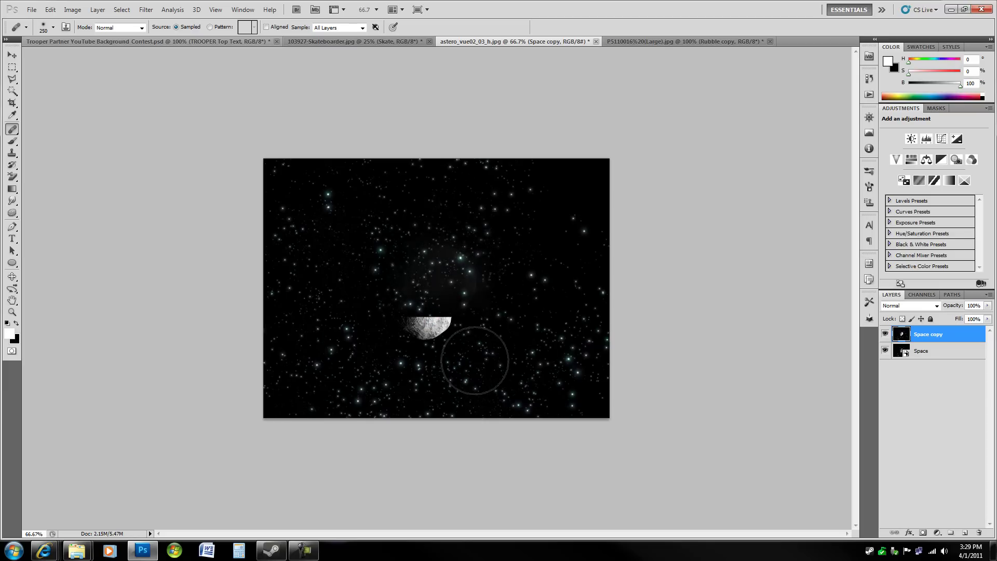
mouse_move(475, 339)
left_mouse_down()
mouse_move(438, 329)
mouse_move(463, 263)
mouse_move(474, 279)
left_mouse_up()
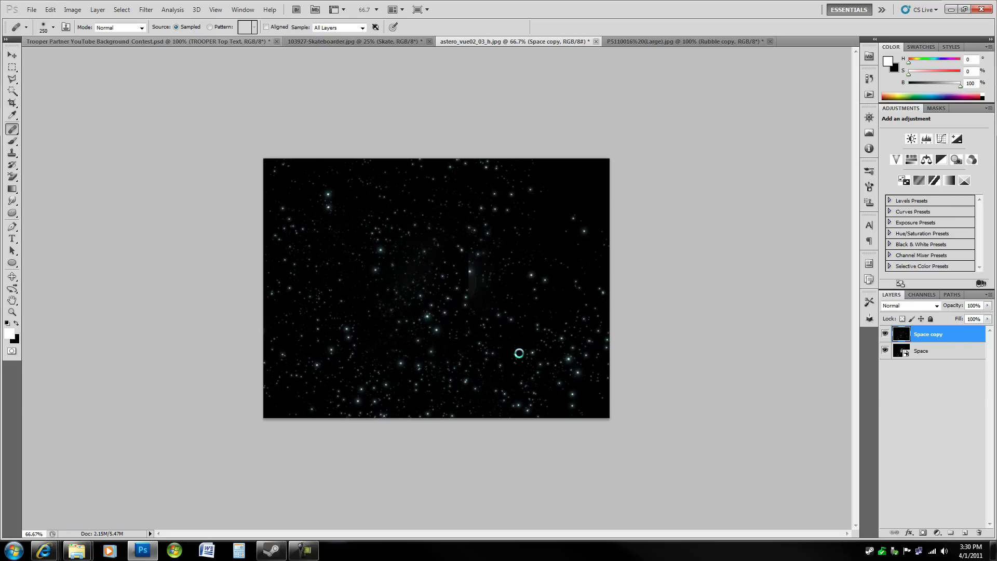
left_click(473, 279)
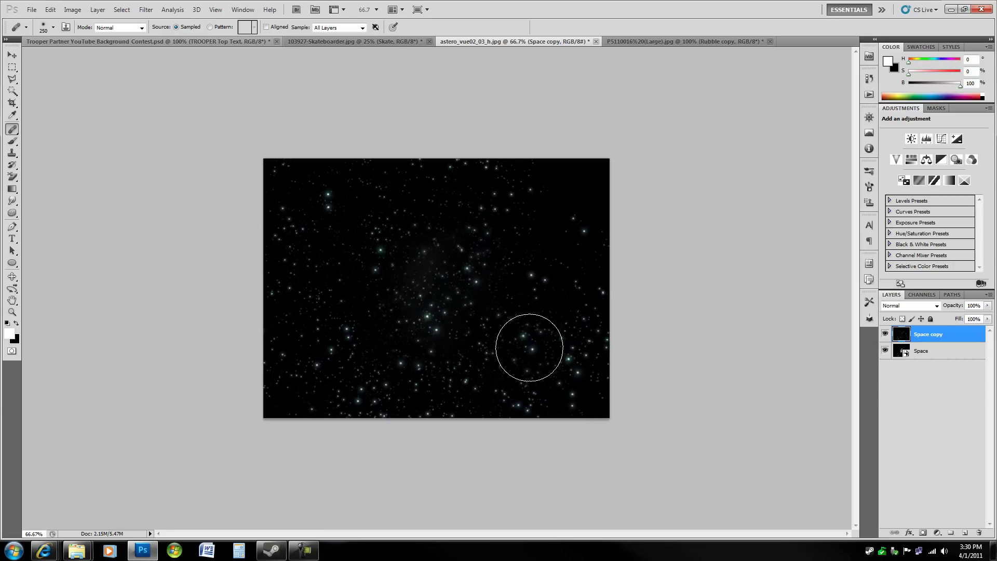
key("m")
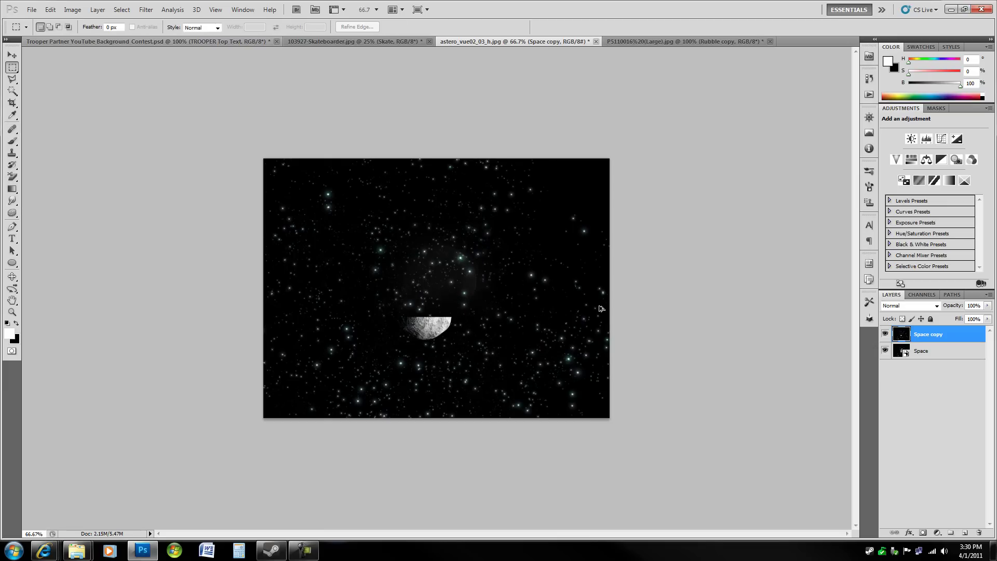
Try a Proximity Match spot-healing stroke over the asteroid, then undo it.
left_click_drag(12, 129, 52, 131)
left_click(158, 26)
mouse_move(433, 327)
left_mouse_down()
mouse_move(409, 288)
mouse_move(433, 257)
mouse_move(447, 254)
mouse_move(465, 273)
mouse_move(444, 306)
left_mouse_up()
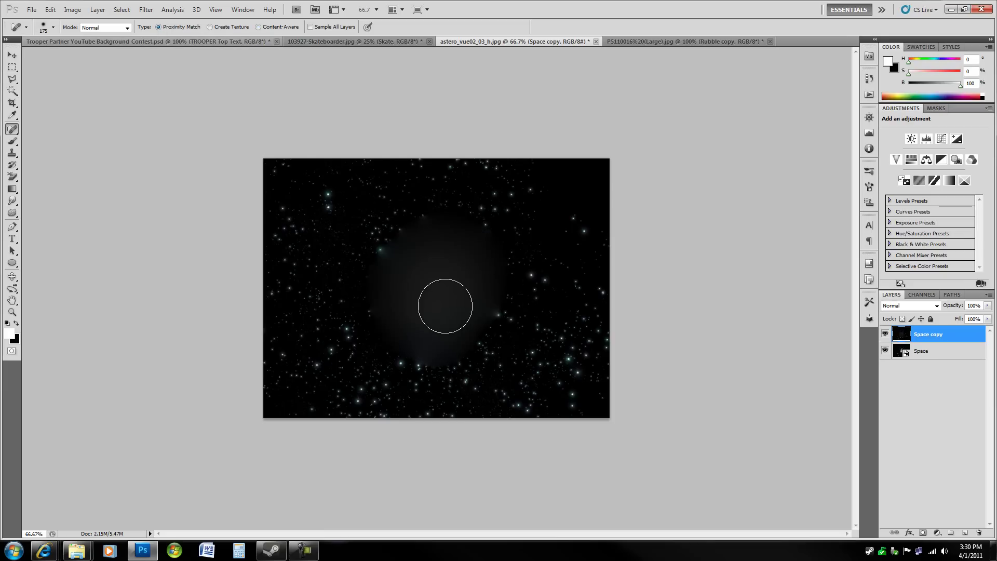
key("ctrl+z")
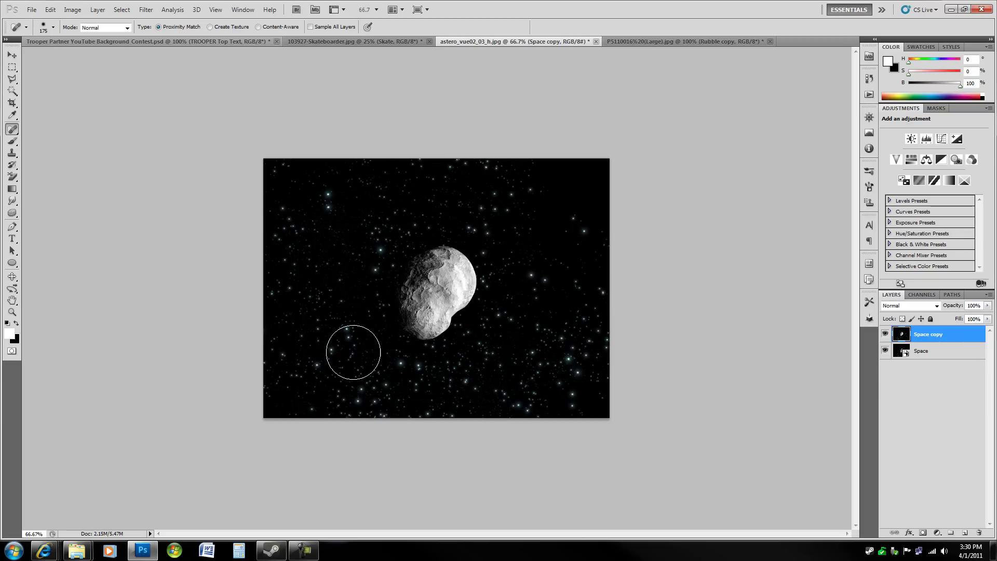
Switch from the starfield image back to the rubble photo document.
key("m")
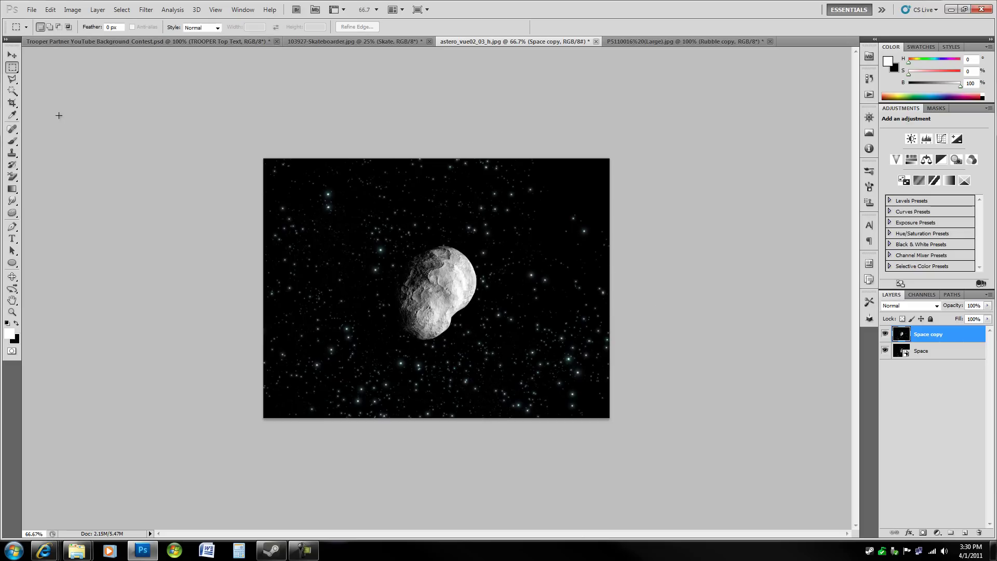
left_click(12, 130)
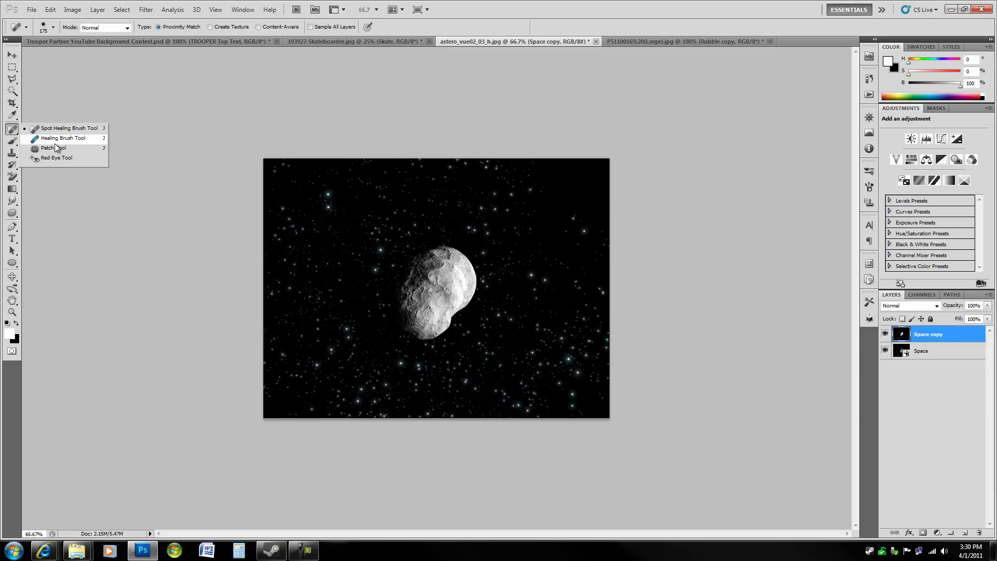
key("m")
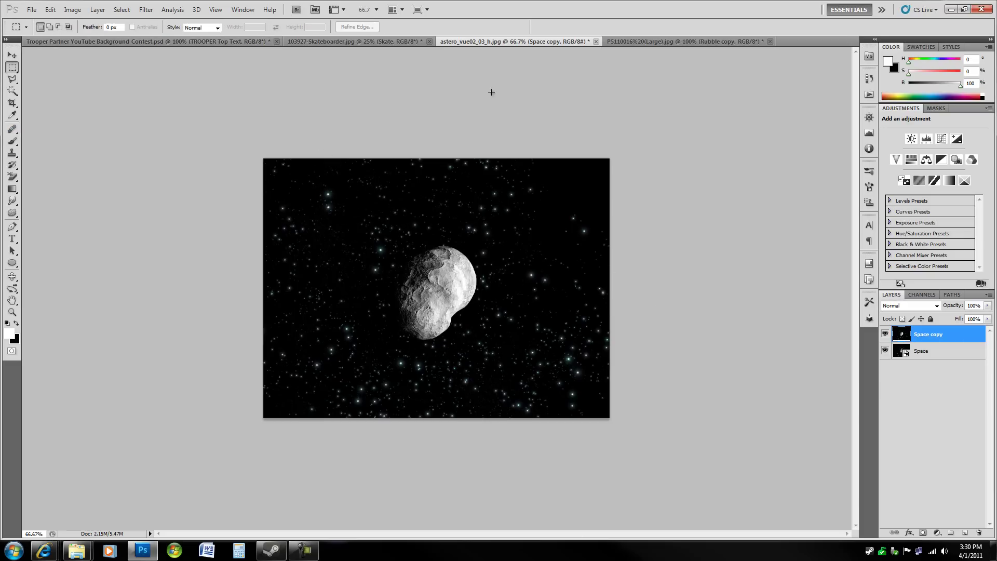
key("ctrl+Tab")
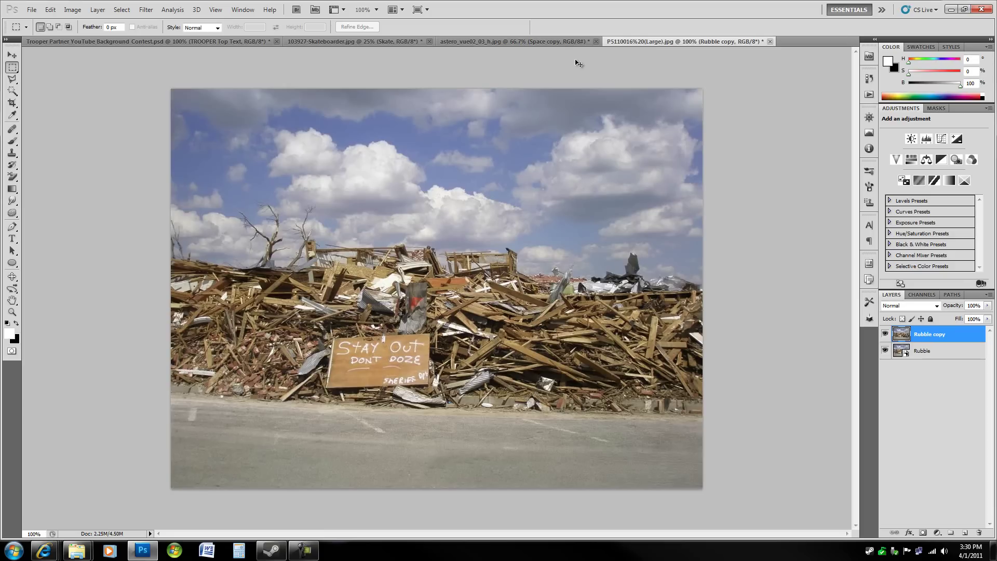
key("ctrl+shift+Tab")
key("ctrl+shift+Tab")
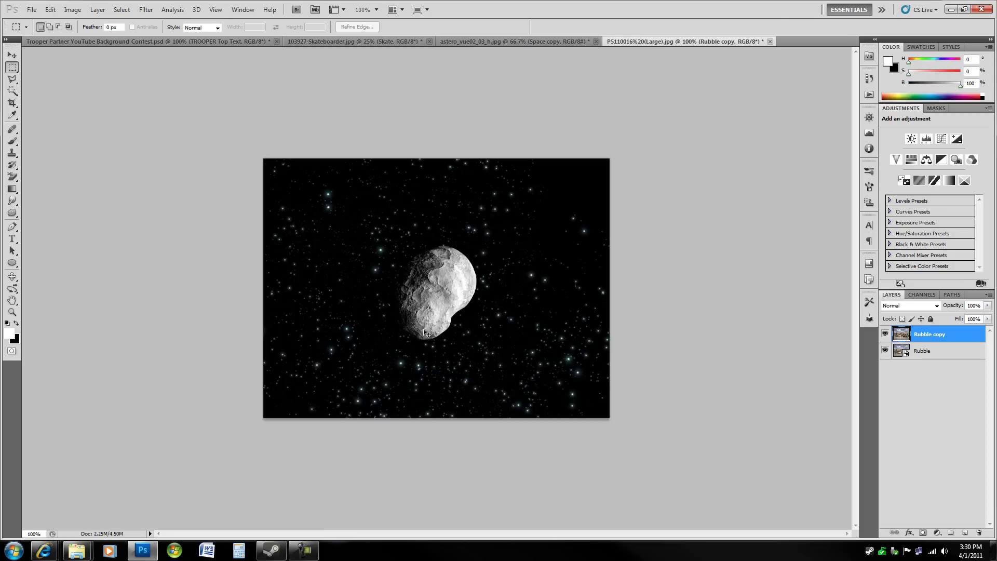